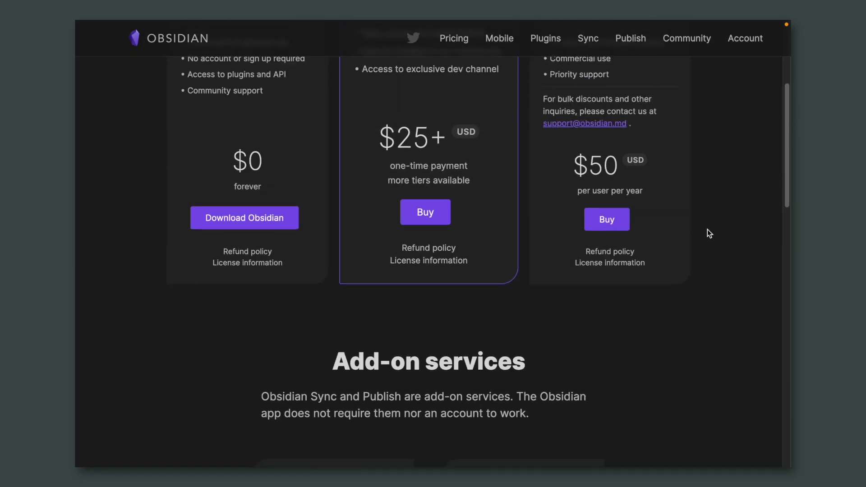
scroll(707, 229, up, 1)
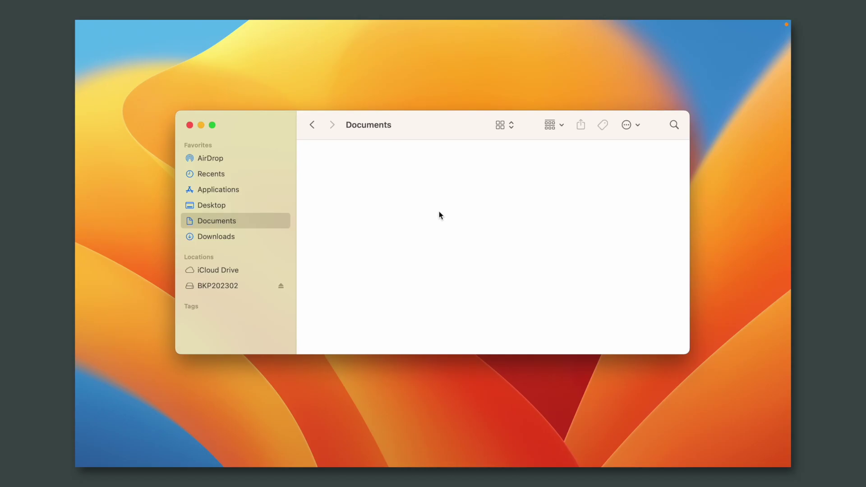
Step: Create a new folder inside the empty Documents folder from its context menu
right_click(440, 212)
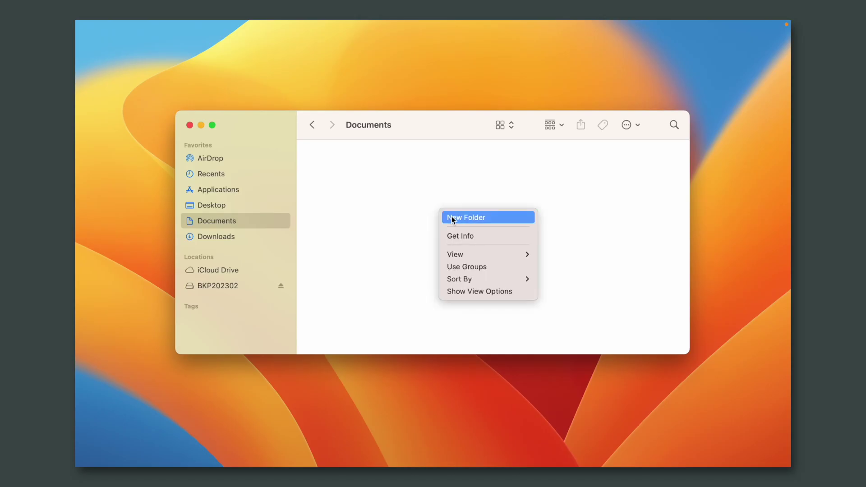
click(453, 218)
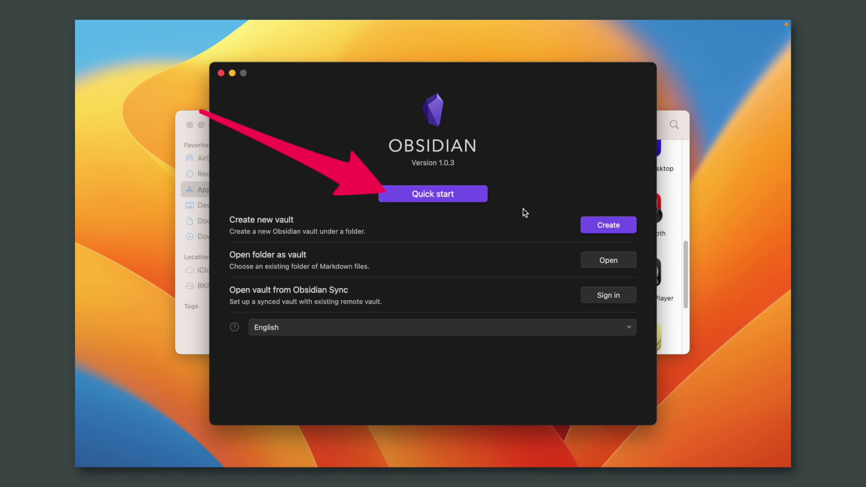
Step: Open the Documents/YouTube folder as an Obsidian vault
click(477, 199)
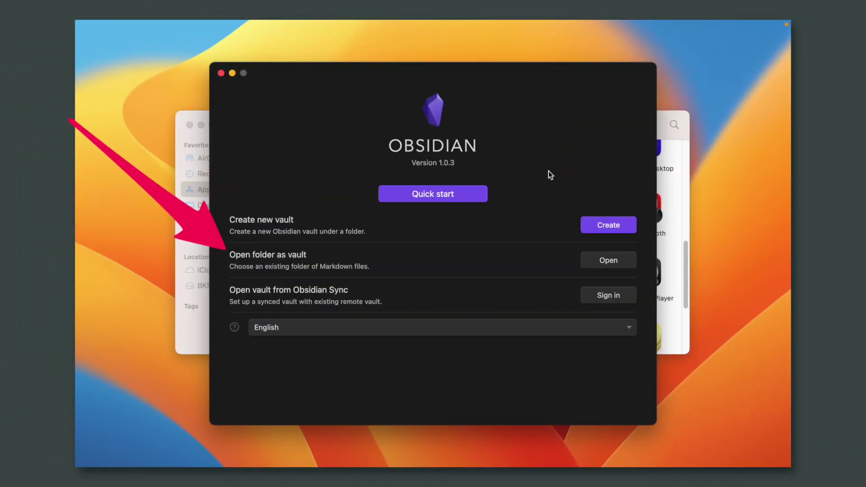
click(602, 260)
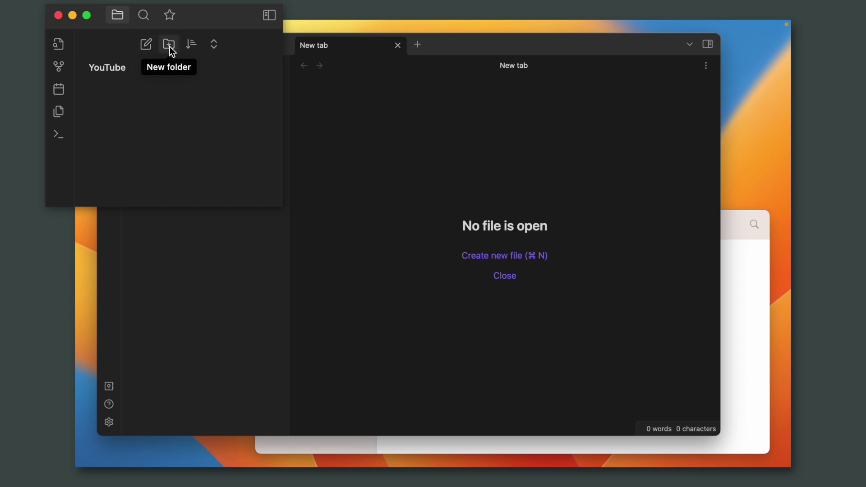
Step: Create a note titled 'New Note' with the placeholder body text 'sdfgdfs'
click(145, 47)
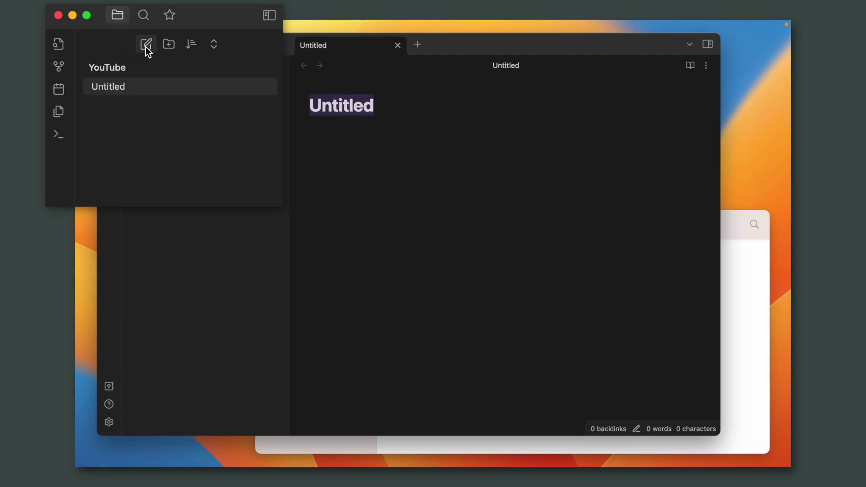
text(New Note)
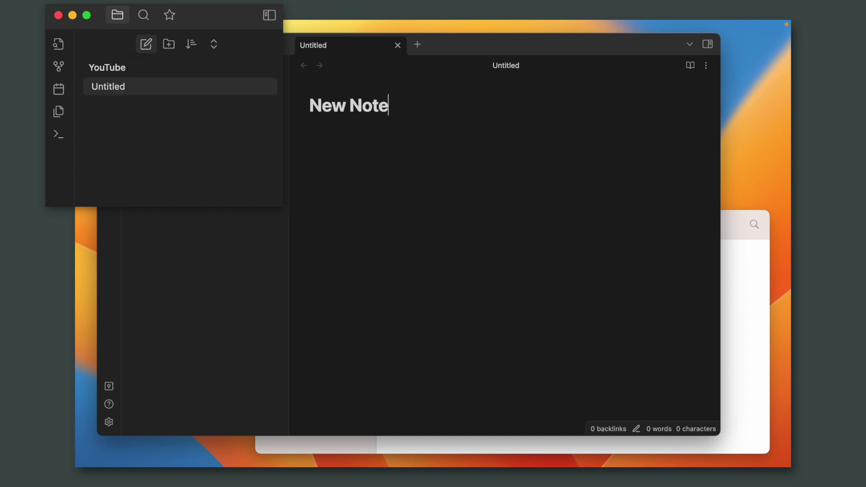
key(Return)
text(sdfgdfsg)
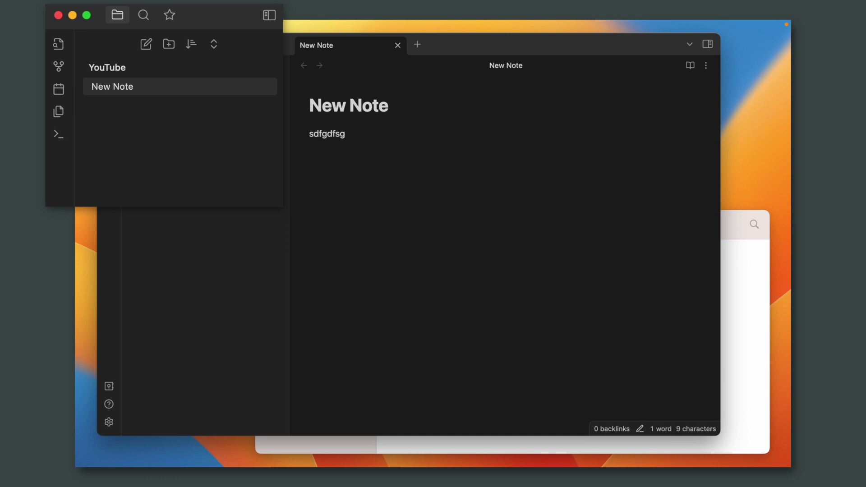
Step: Preview New Note.md from the YouTube folder in Finder with Quick Look
click(736, 282)
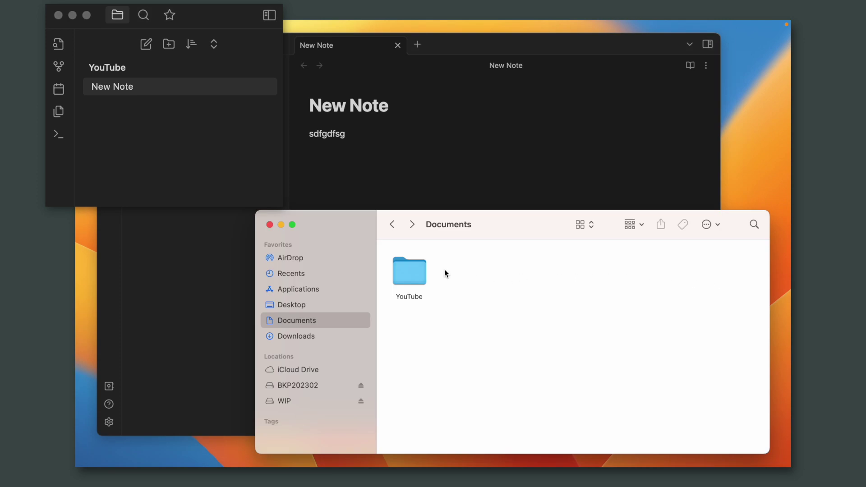
double_click(418, 274)
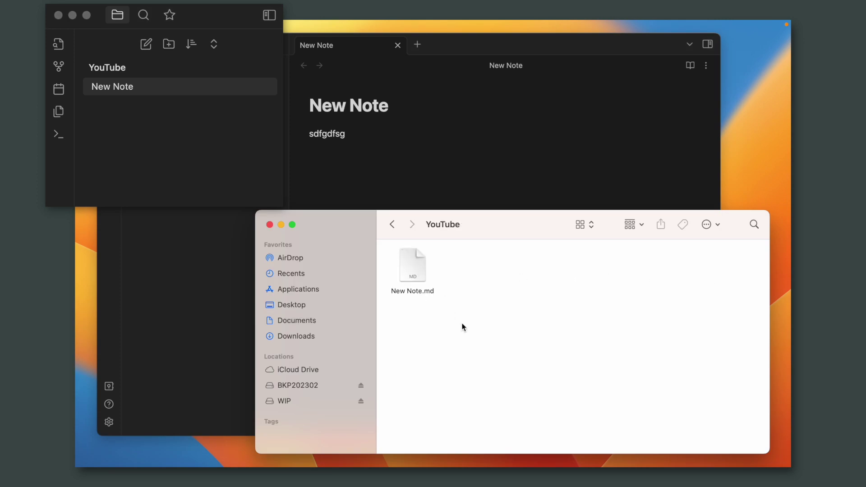
click(414, 266)
key(space)
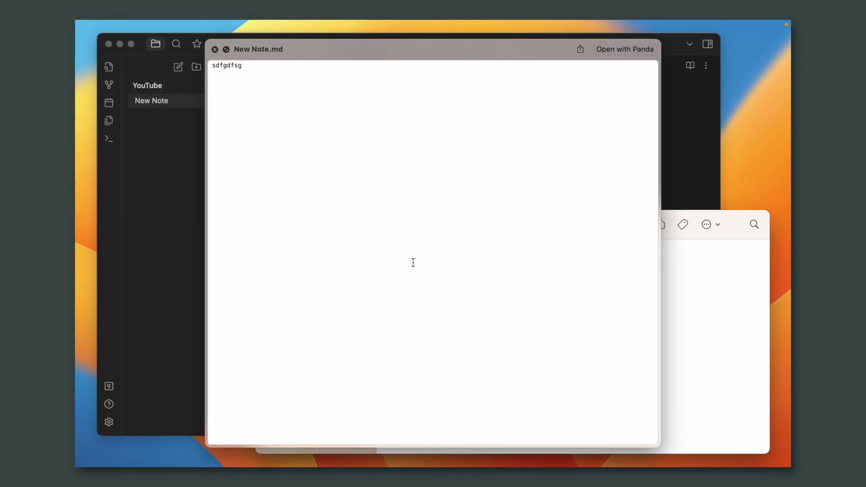
click(216, 49)
Step: Add a folder named 'New Folder' to the vault
click(174, 88)
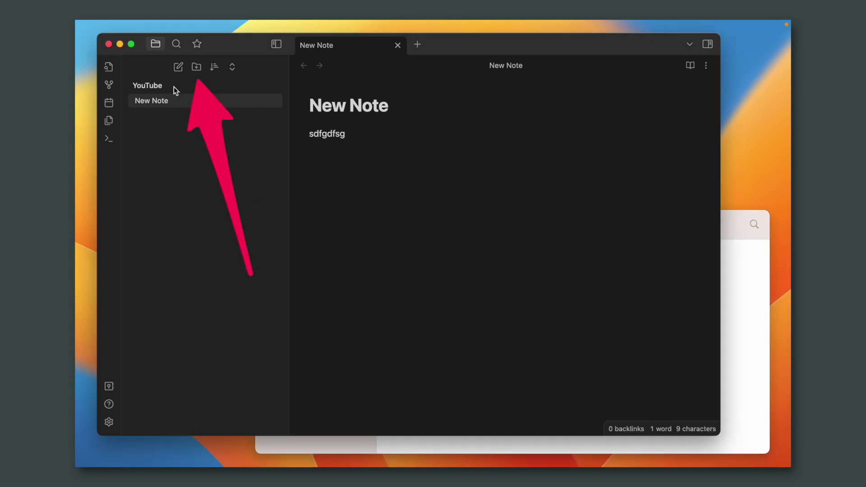
click(197, 68)
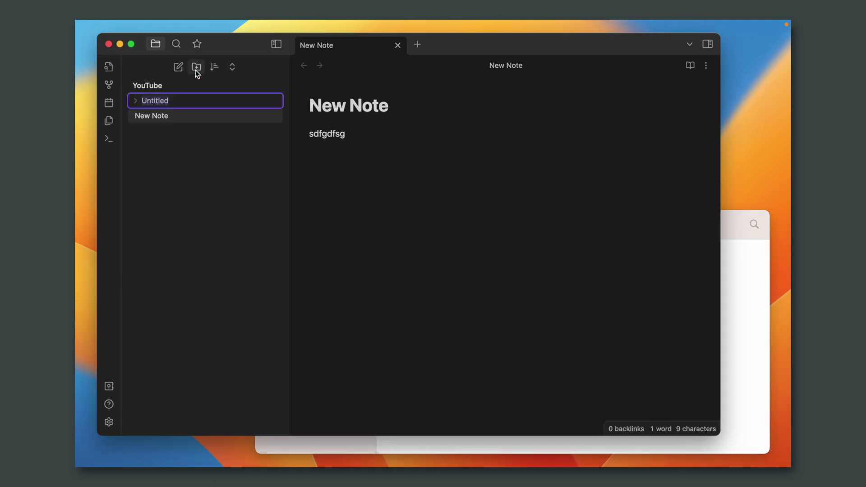
text(New Folder)
key(Return)
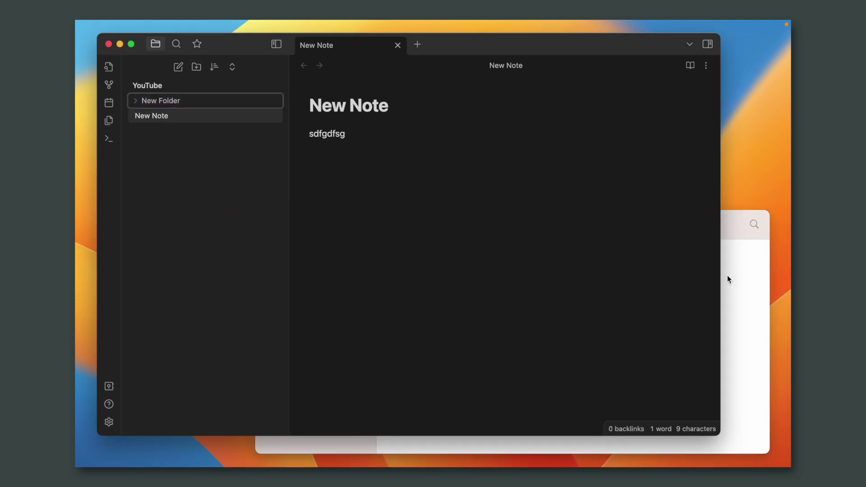
Step: Copy Logo VCC.jpg into the YouTube folder via Finder and view it in Obsidian
click(728, 279)
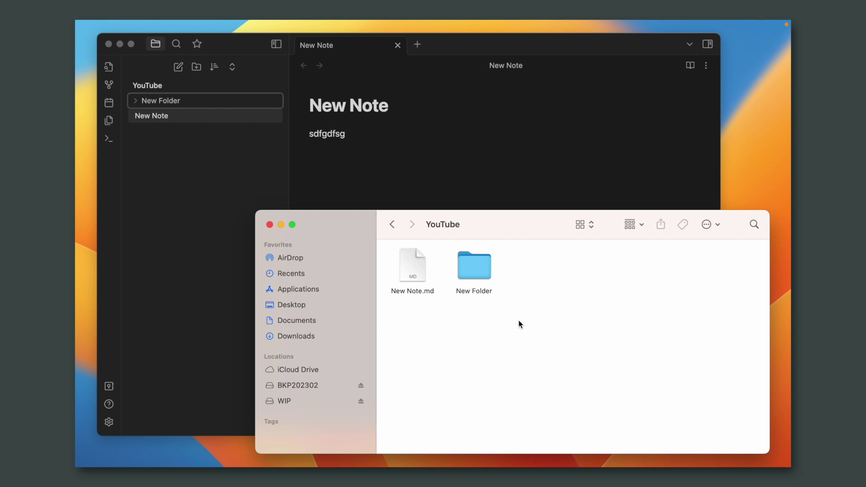
double_click(478, 268)
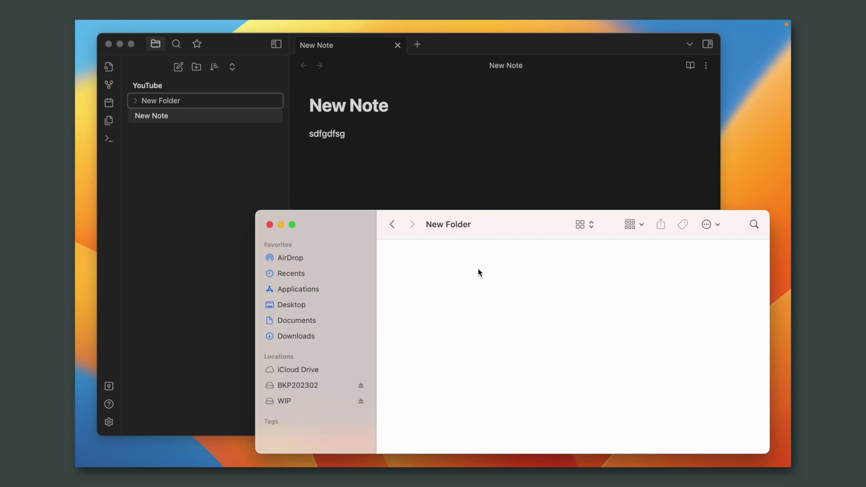
click(392, 224)
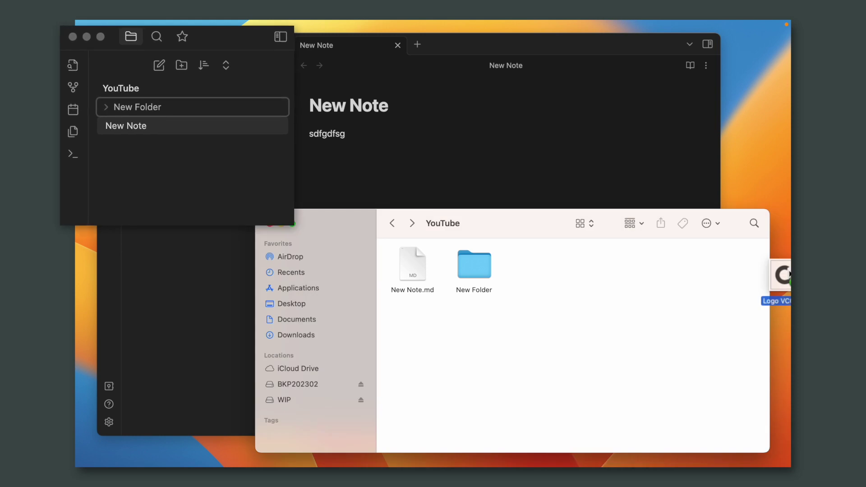
drag(775, 272, 593, 307)
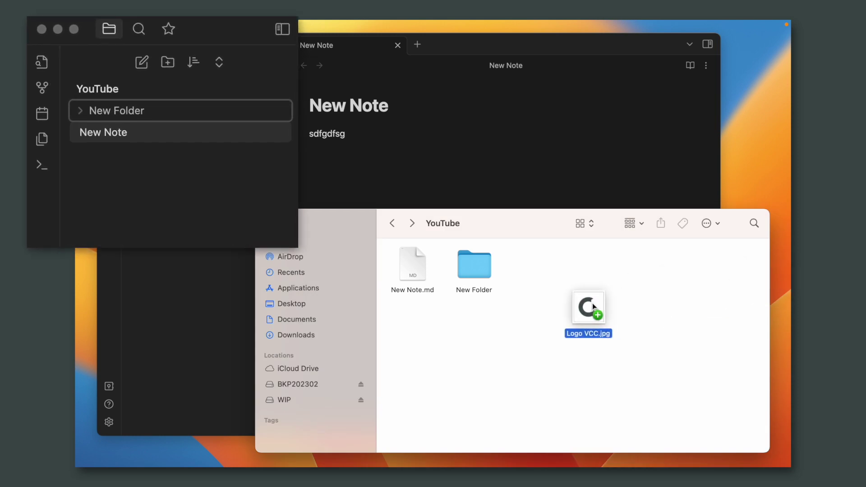
drag(592, 305, 593, 305)
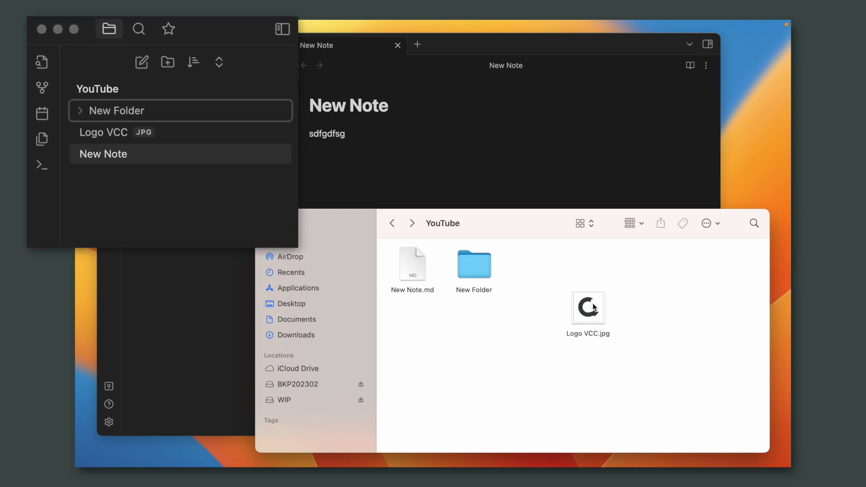
click(164, 129)
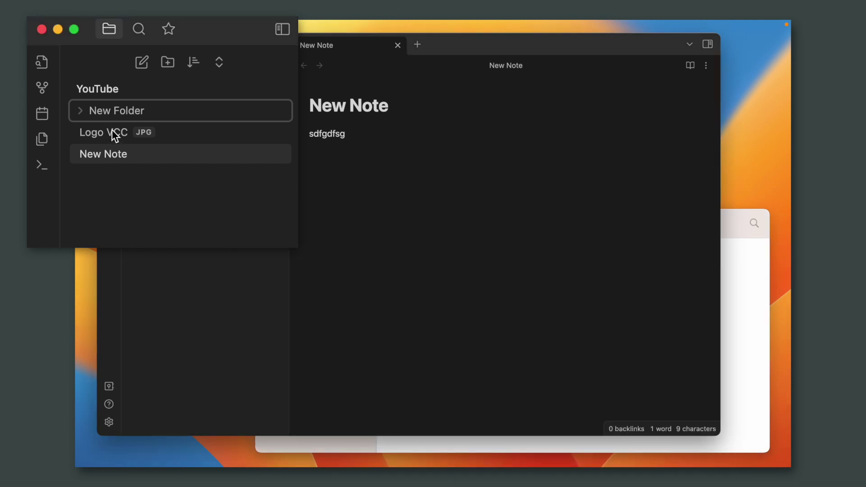
click(147, 114)
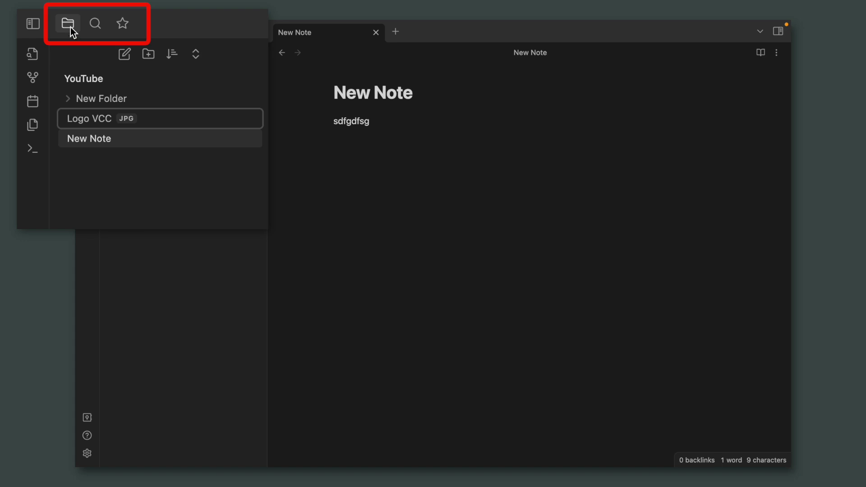
Step: Star the Logo VCC file and show it in the Starred panel
click(99, 27)
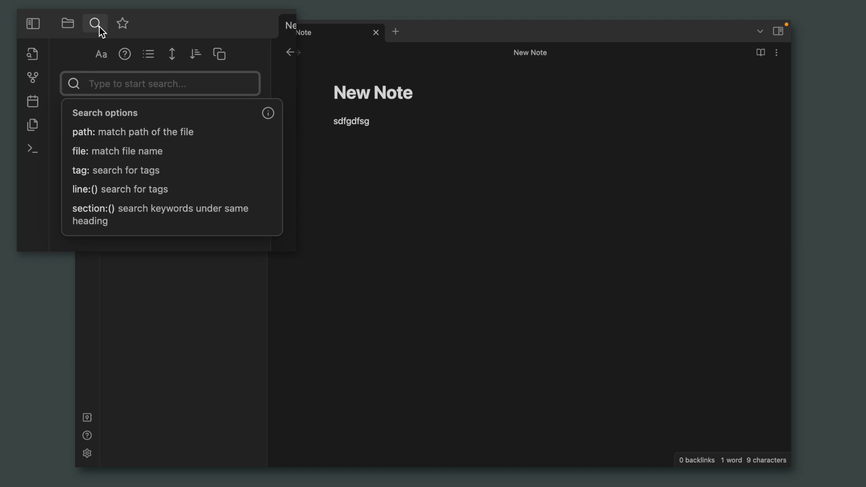
click(123, 27)
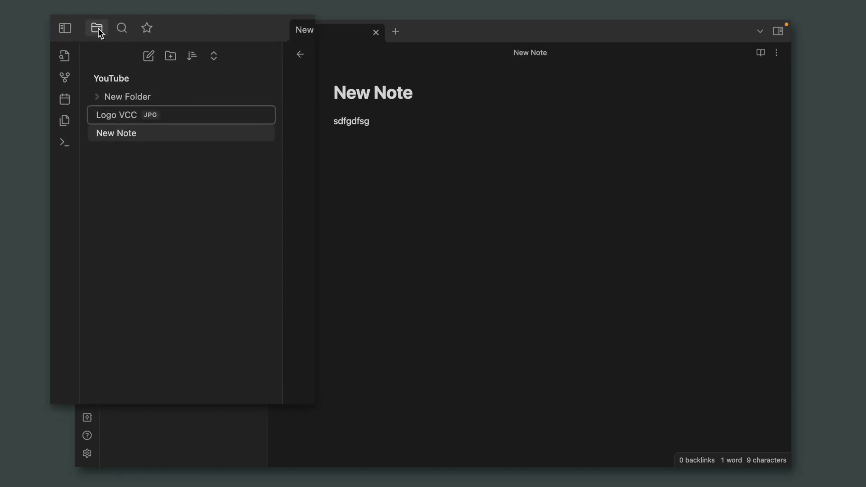
right_click(181, 122)
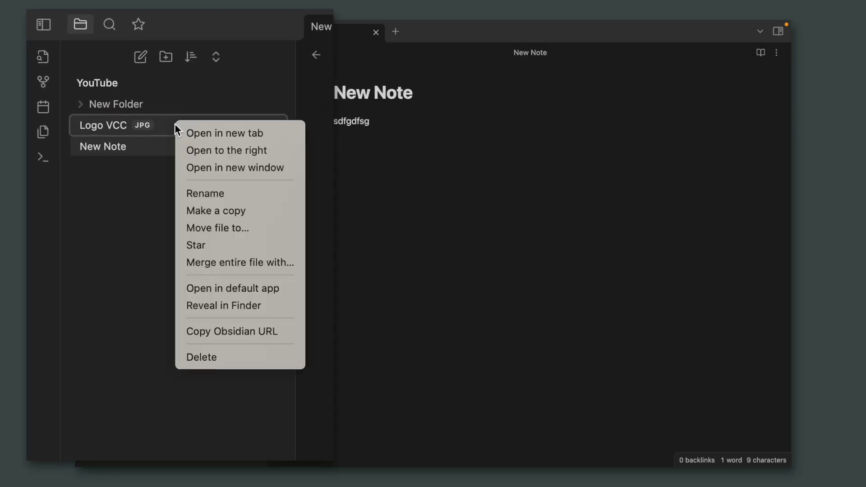
click(199, 243)
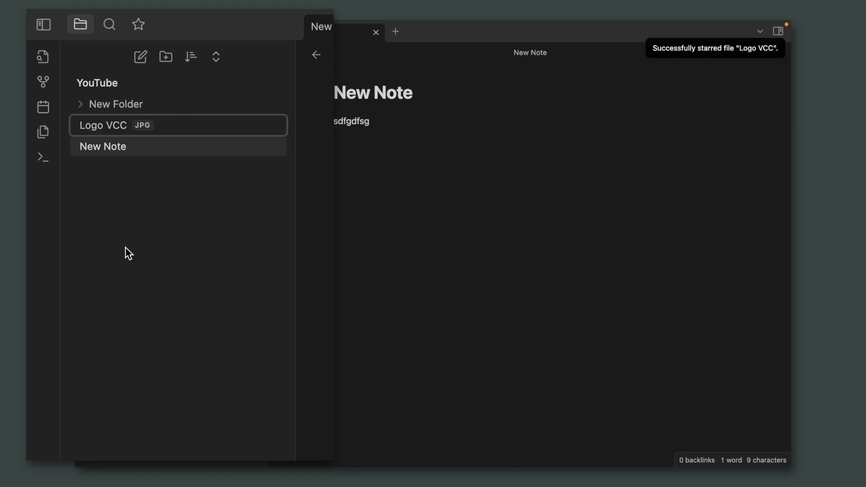
click(140, 25)
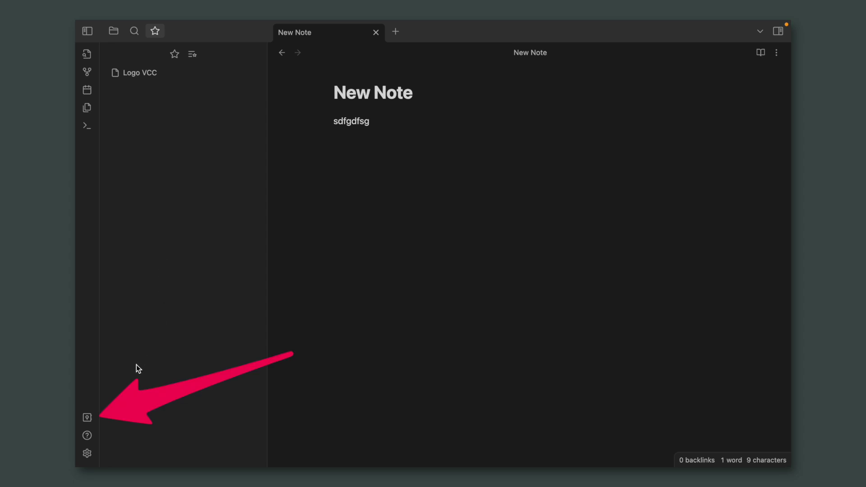
Step: Browse the Editor, Files & Links and Appearance settings pages, ending on Hotkeys
click(87, 418)
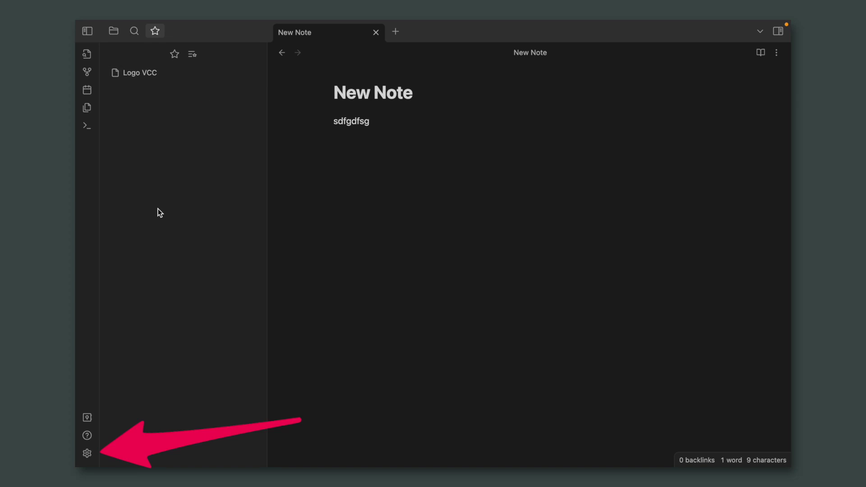
click(87, 454)
click(234, 92)
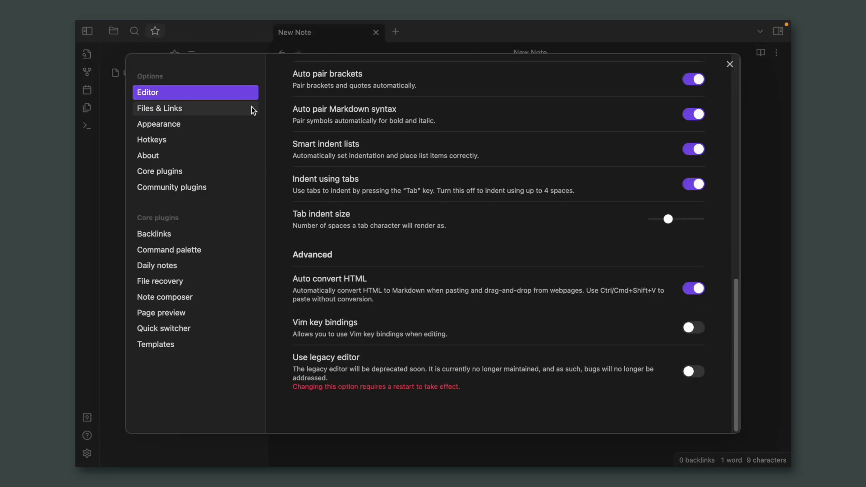
click(199, 107)
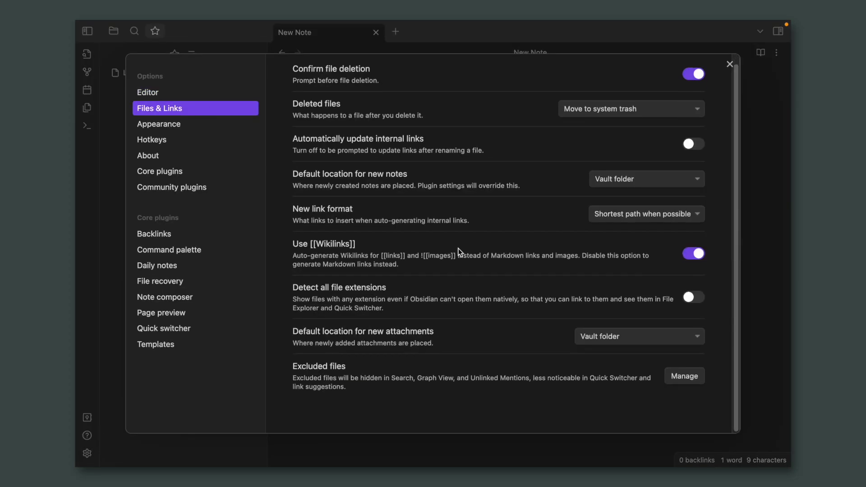
click(212, 126)
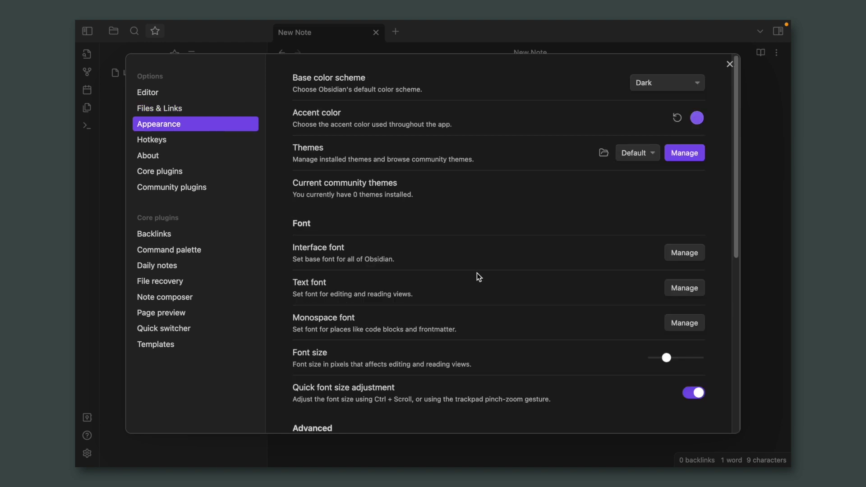
scroll(478, 277, down, 7)
click(197, 141)
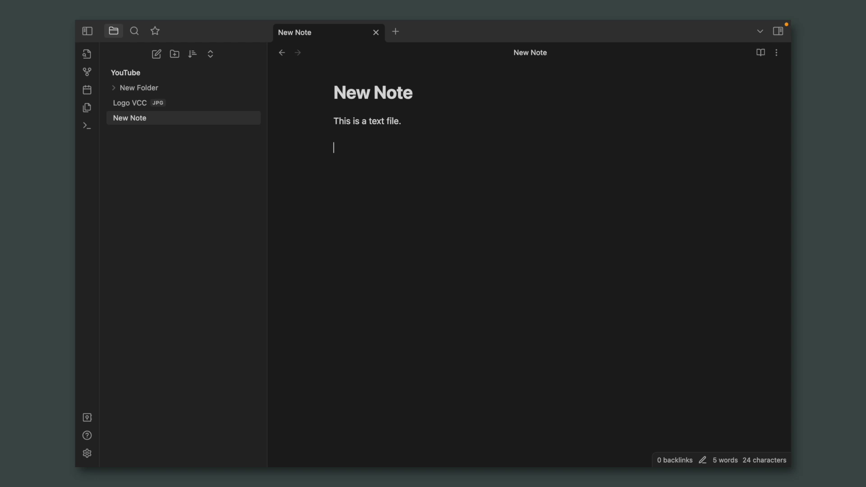
Step: Embed the Logo VCC image in New Note below its text by dragging it from the file explorer
click(131, 105)
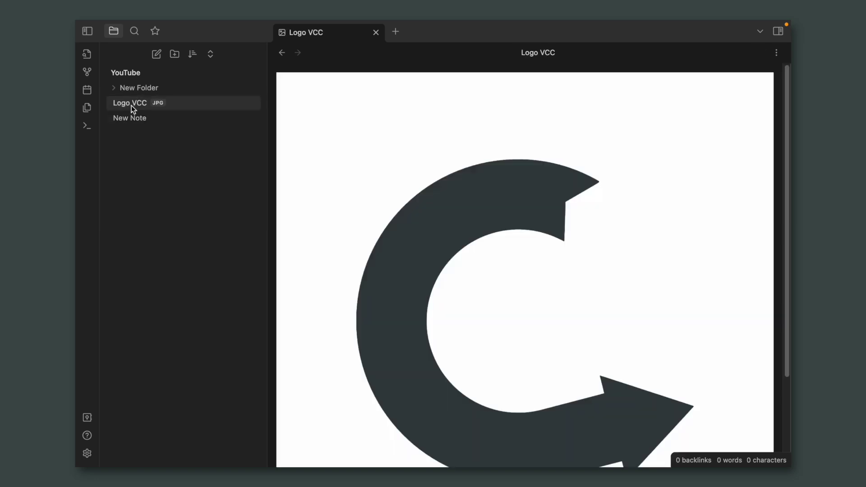
click(131, 118)
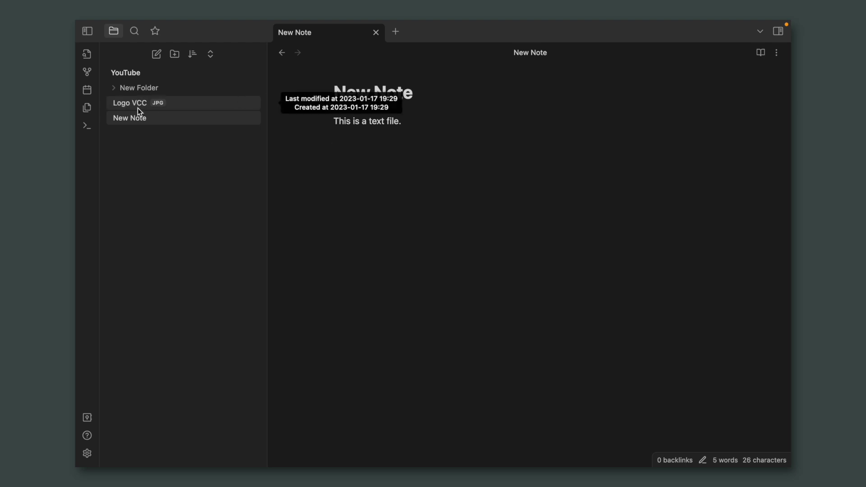
drag(128, 103, 310, 146)
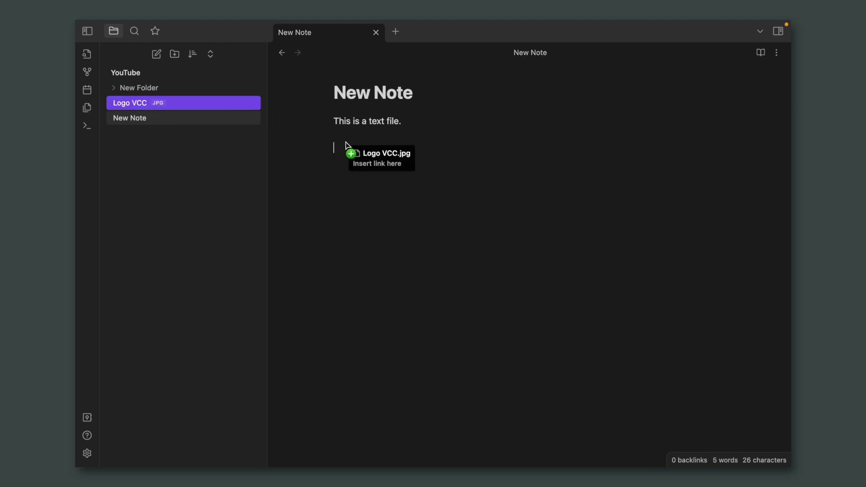
drag(345, 144, 345, 144)
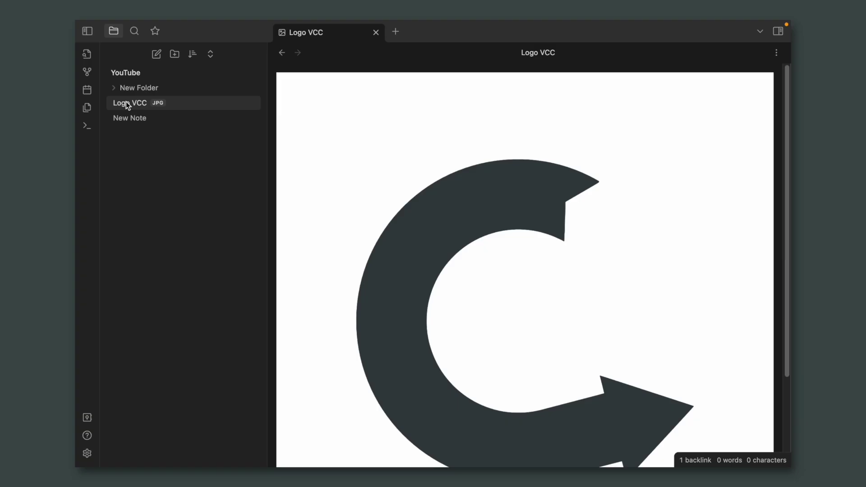
right_click(127, 101)
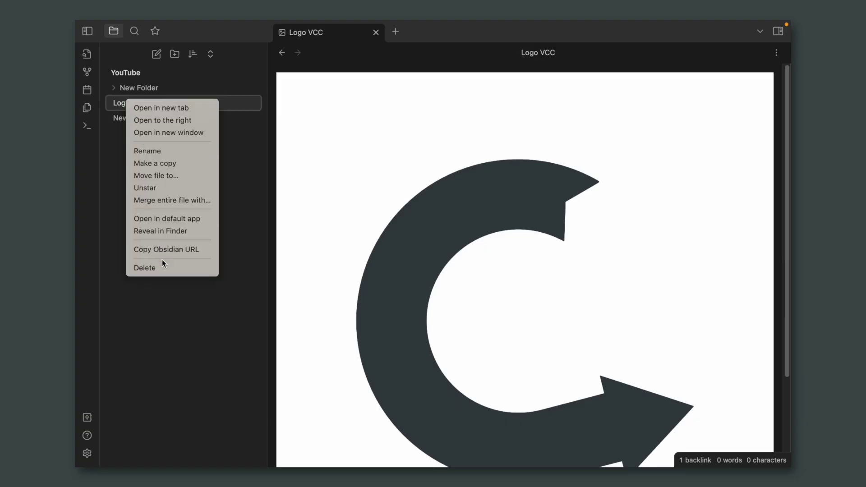
Step: Delete Logo VCC.jpg from the vault and remove its broken embed line from New Note
click(161, 272)
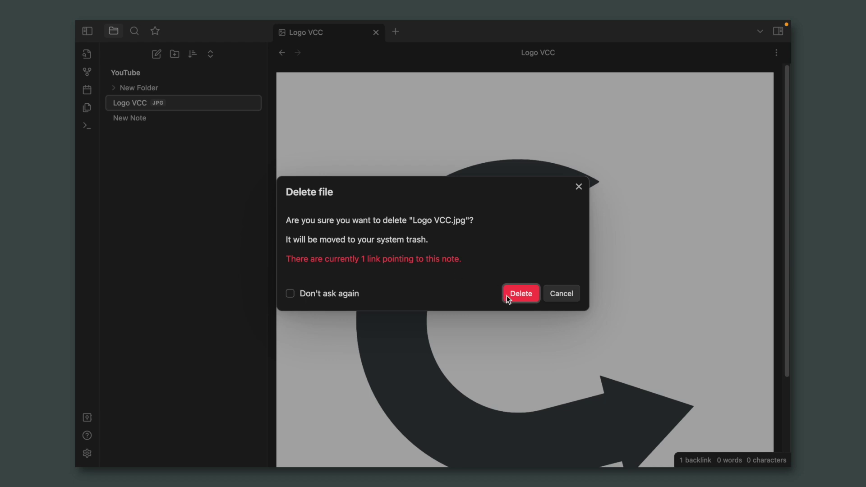
click(523, 299)
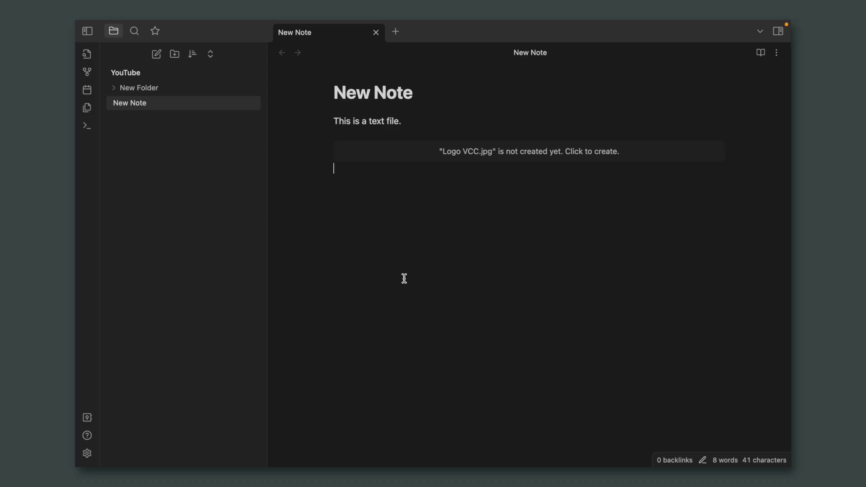
key(shift+Up)
key(BackSpace)
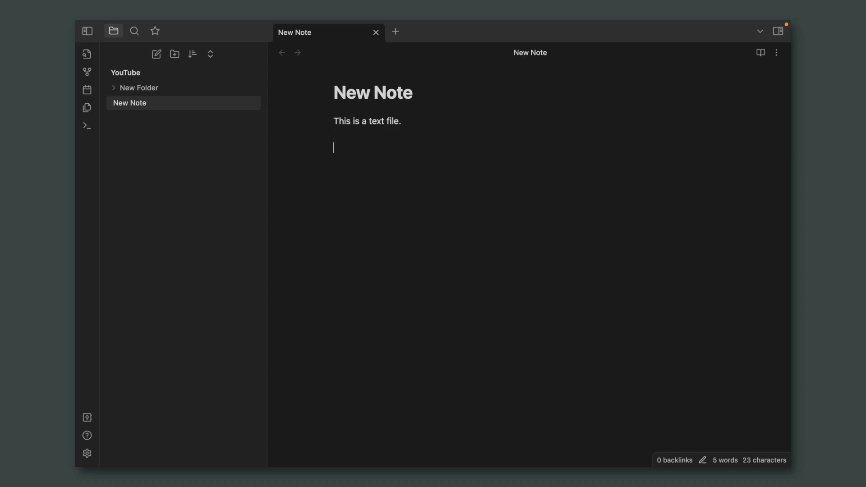
drag(756, 251, 456, 203)
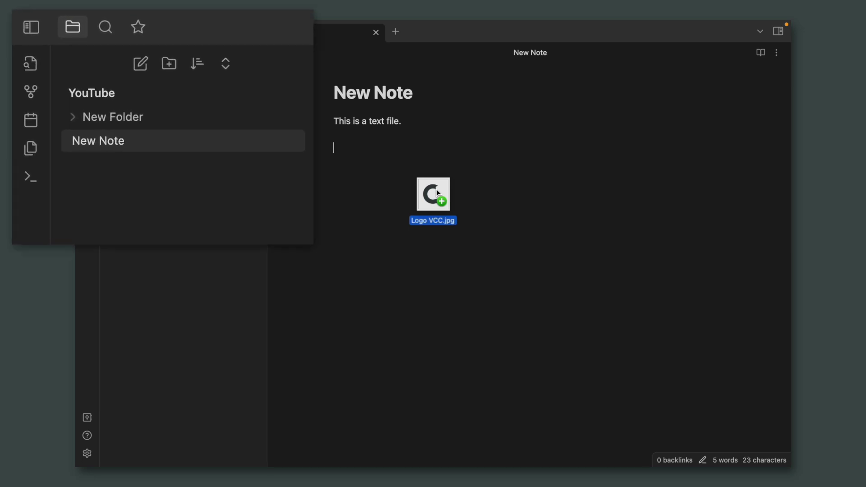
Step: Drop Logo VCC.jpg from Finder onto New Note to re-embed it, then view the image
drag(436, 188, 437, 189)
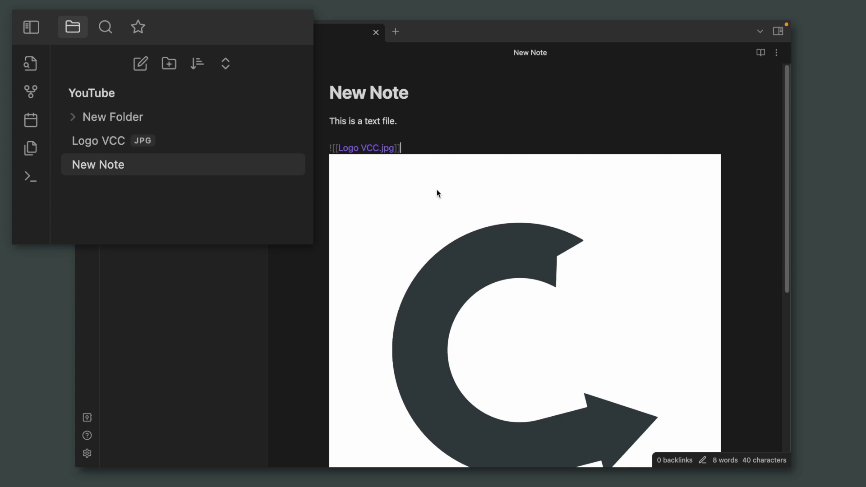
click(93, 144)
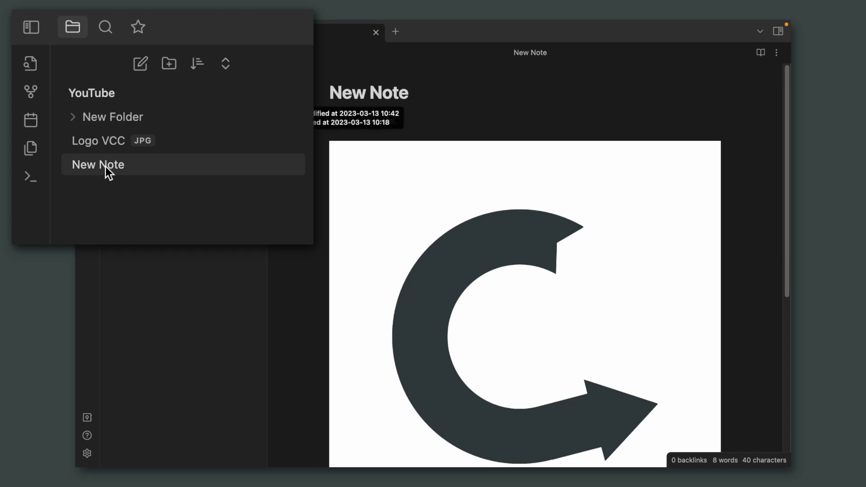
Step: Move New Note and then Logo VCC into New Folder in the Obsidian file explorer
drag(106, 167, 125, 116)
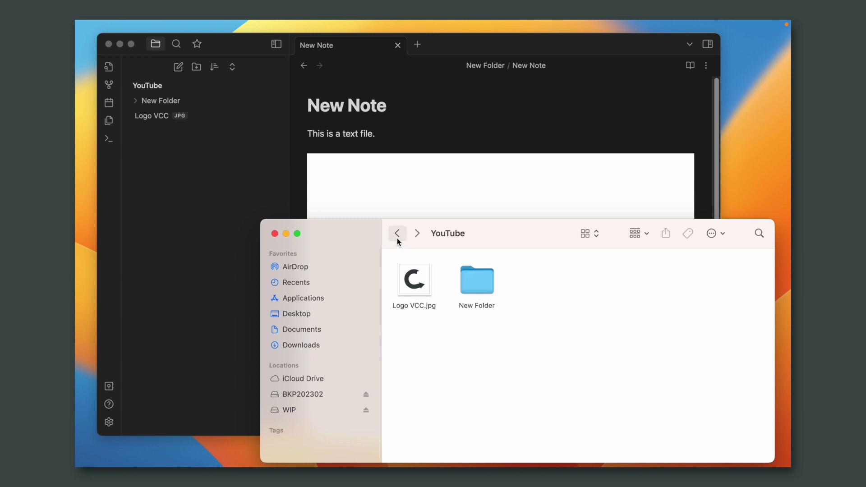
click(280, 156)
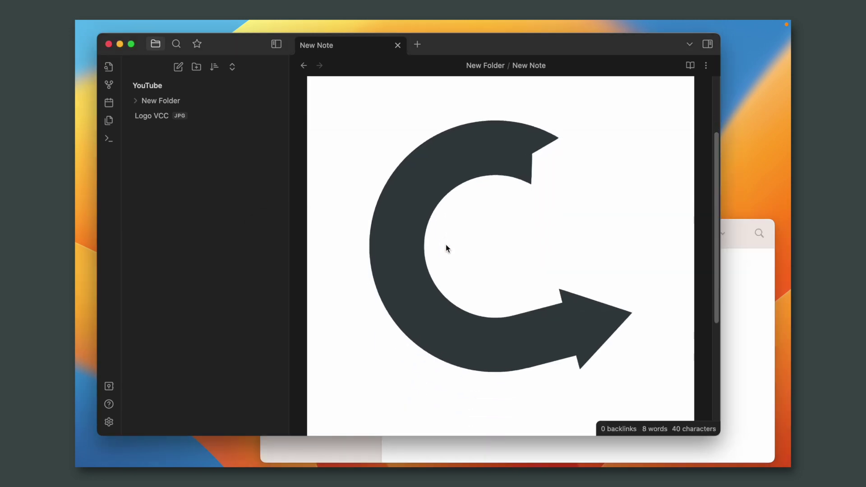
scroll(445, 244, down, 5)
scroll(445, 247, up, 5)
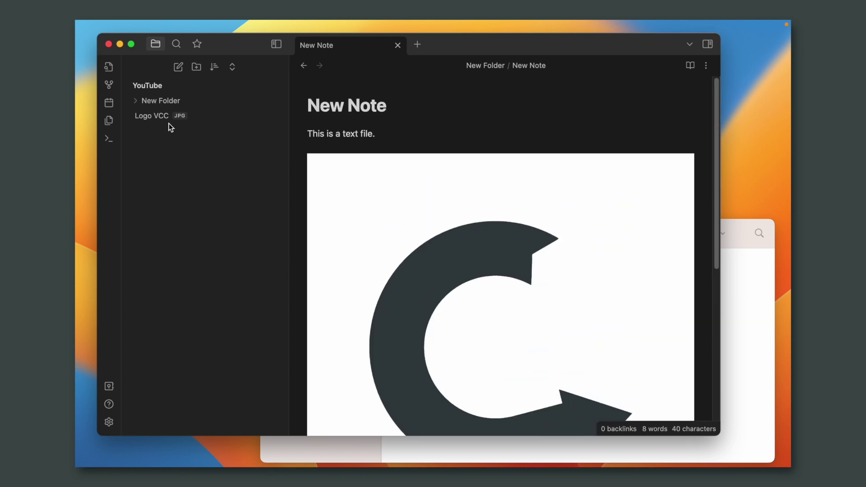
drag(148, 117, 178, 100)
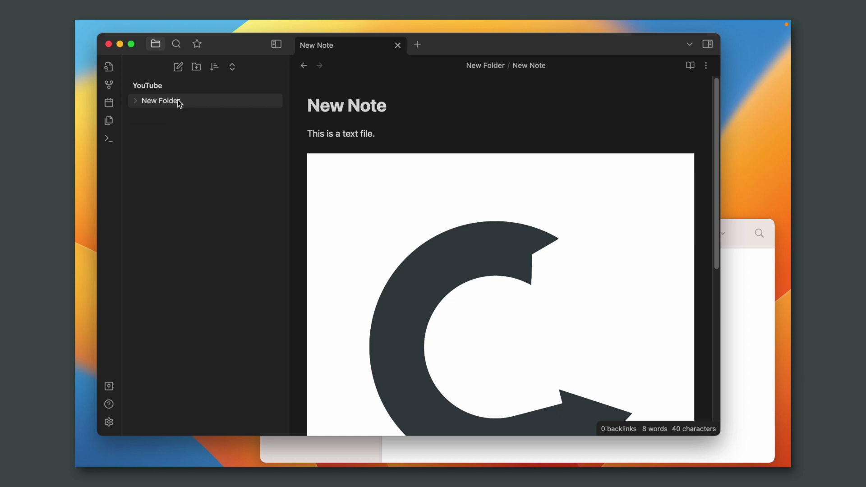
Step: Confirm in Finder that New Folder holds Logo VCC and New Note, then return to Obsidian
click(750, 311)
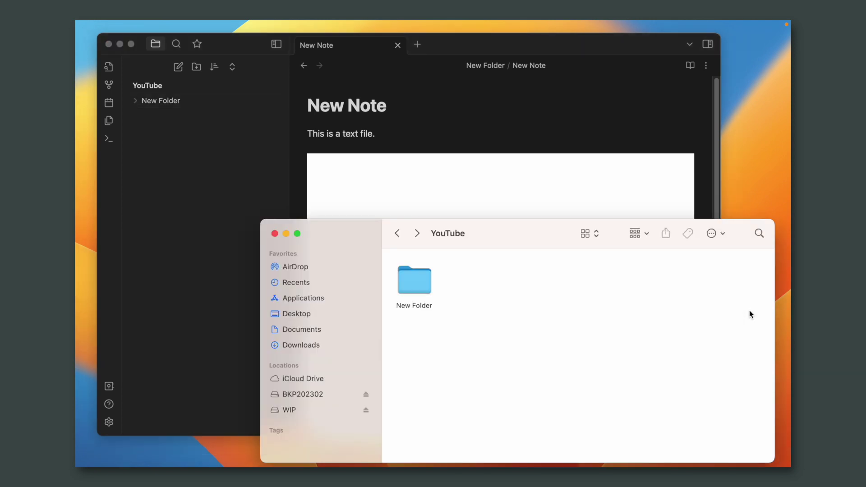
double_click(411, 280)
click(444, 124)
scroll(440, 234, down, 10)
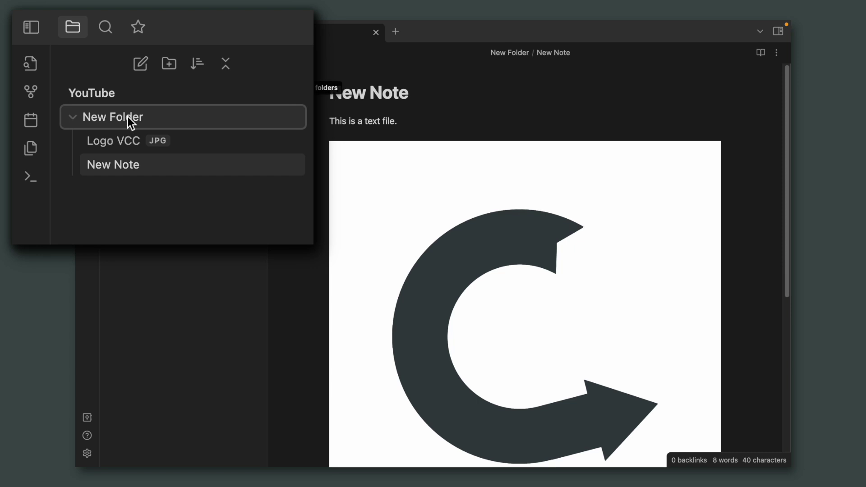
Step: Rename New Folder to 'Video Pruduction'
right_click(129, 118)
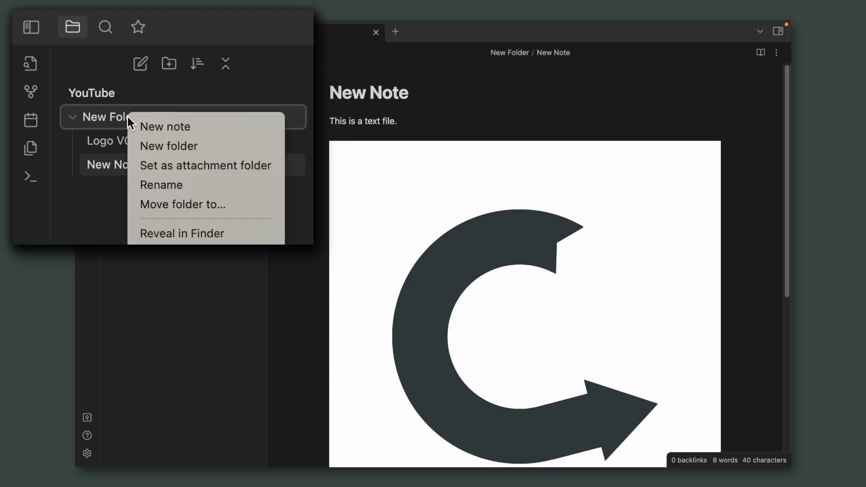
click(183, 189)
text(Video Pruduction)
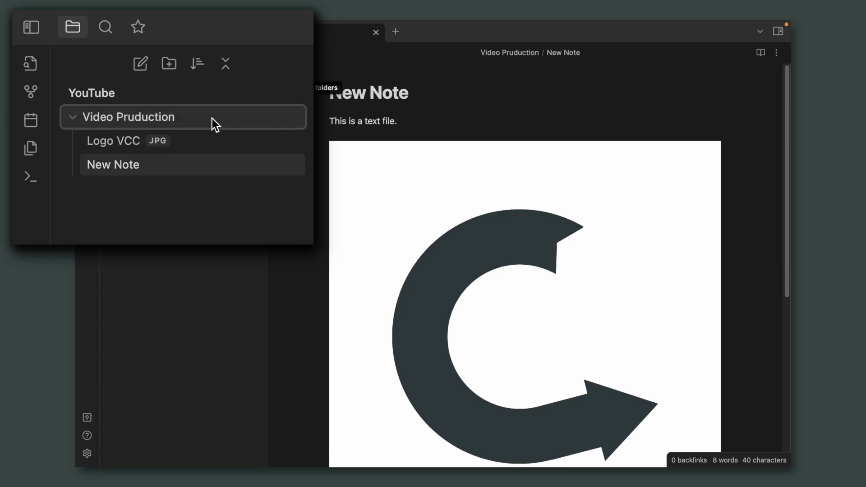
Step: Create a Files subfolder inside Video Pruduction and move Logo VCC into it
right_click(212, 118)
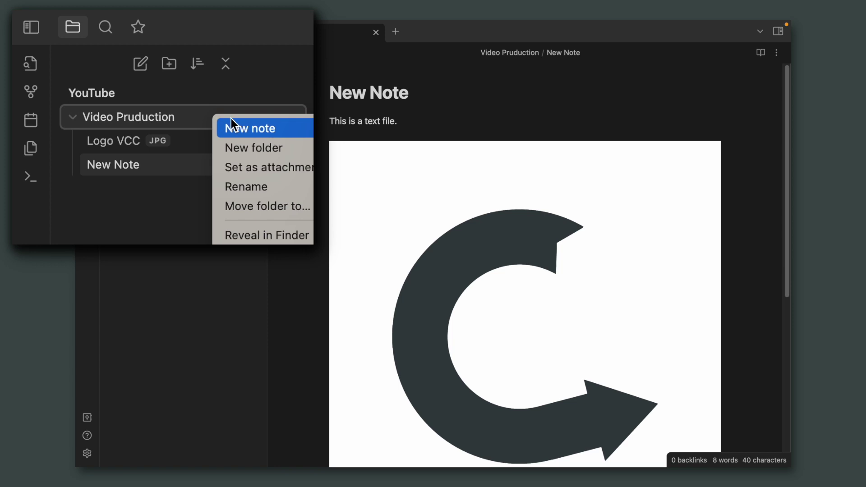
click(280, 146)
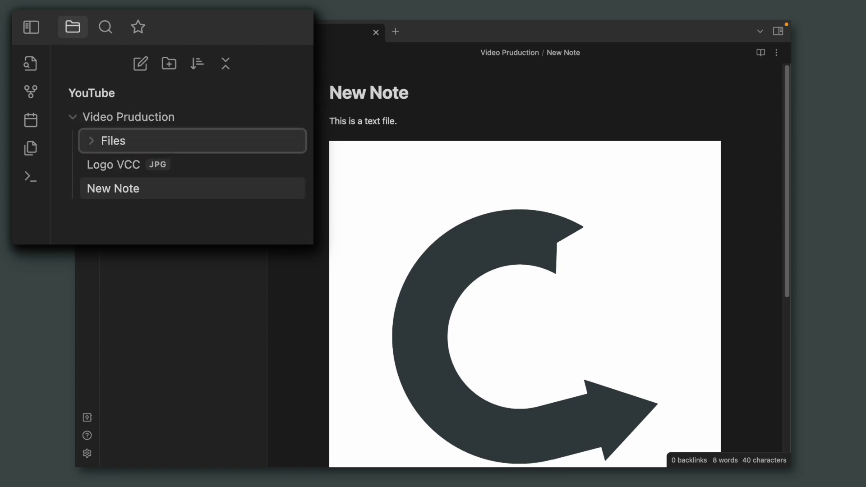
drag(101, 164, 133, 142)
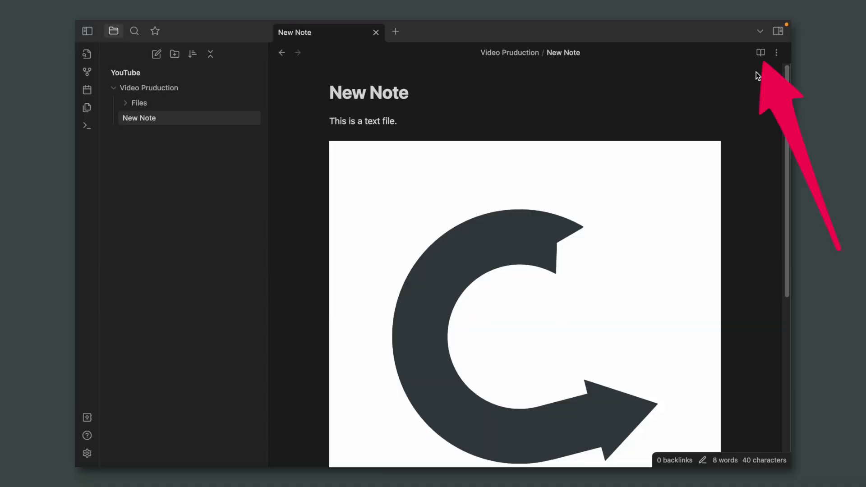
Step: Add test characters 'sdfsdfgdsfgdsf' after the first sentence and return to reading view
click(761, 52)
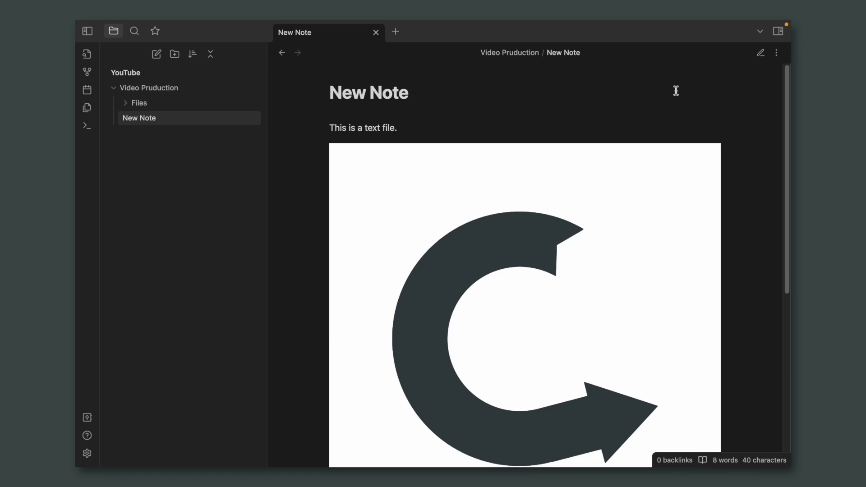
click(760, 54)
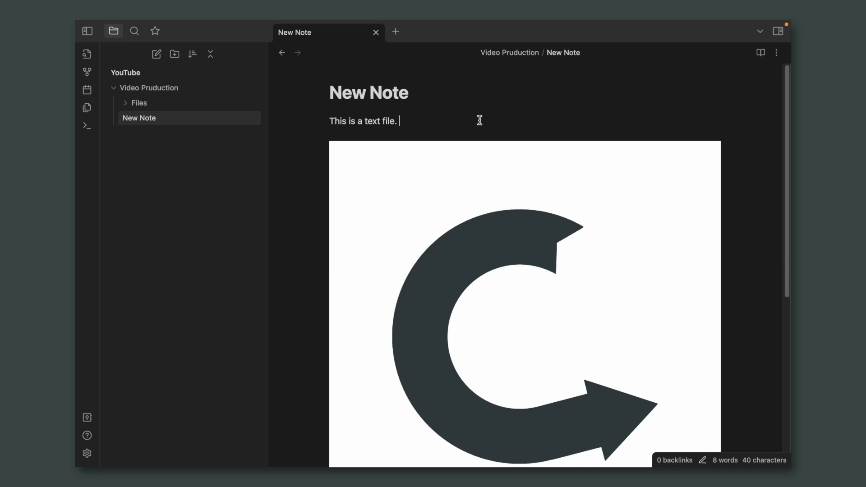
text(sdfsdfgdsfgdsf)
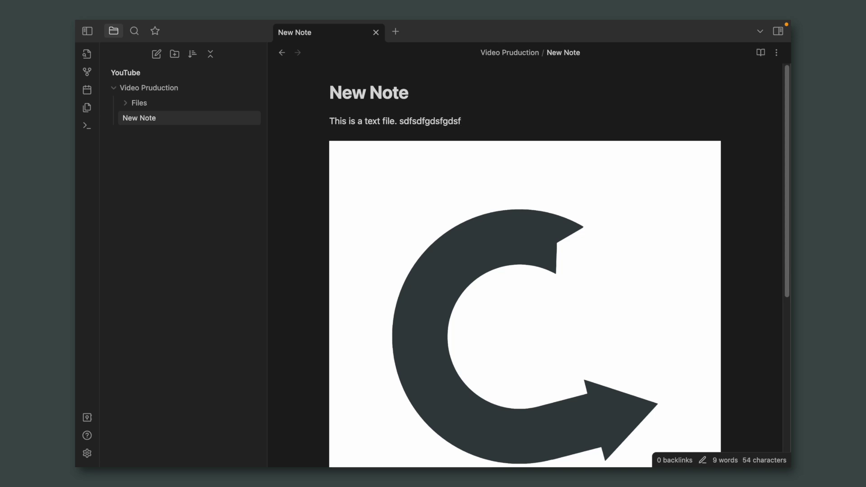
click(760, 53)
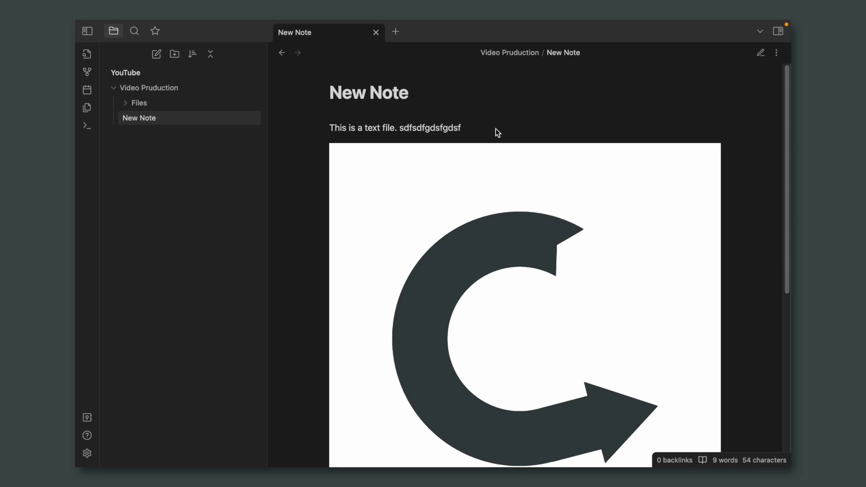
Step: Select and deselect the first sentence line in reading view
triple_click(496, 128)
click(482, 144)
scroll(470, 197, down, 5)
scroll(469, 197, up, 5)
scroll(470, 197, down, 1)
scroll(470, 197, up, 1)
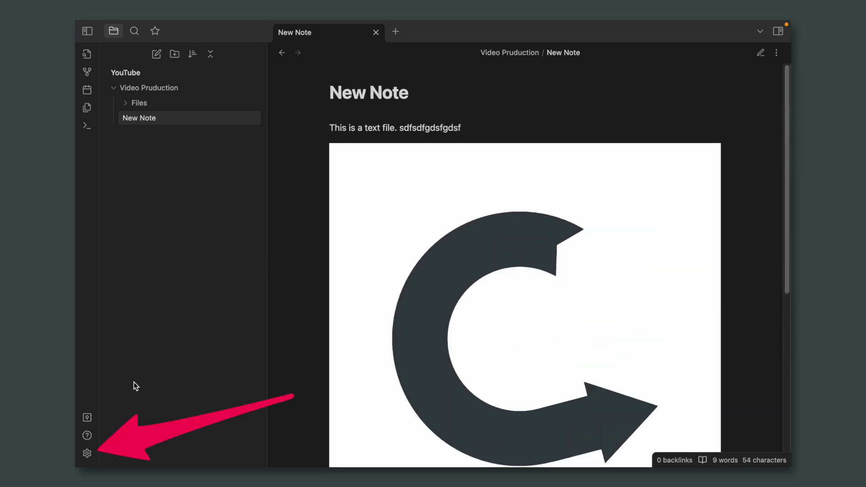
Step: Review the Editor's 'Default view for new tabs' options, then put the note in reading view
click(87, 453)
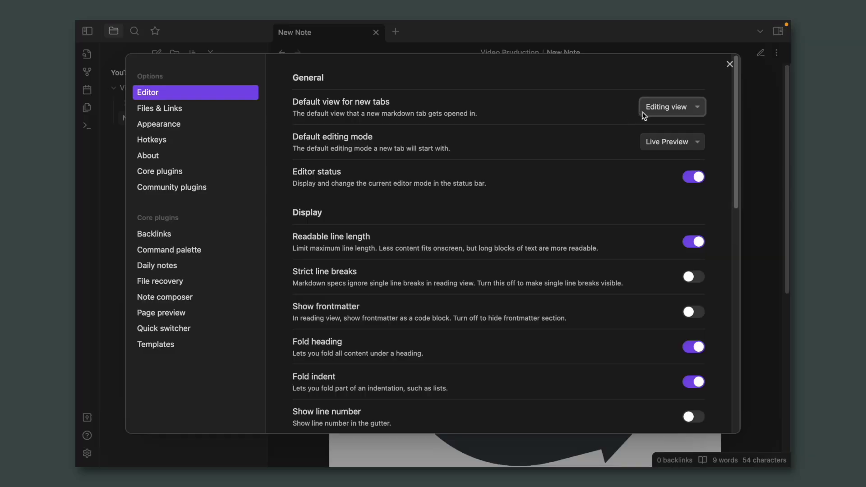
click(644, 111)
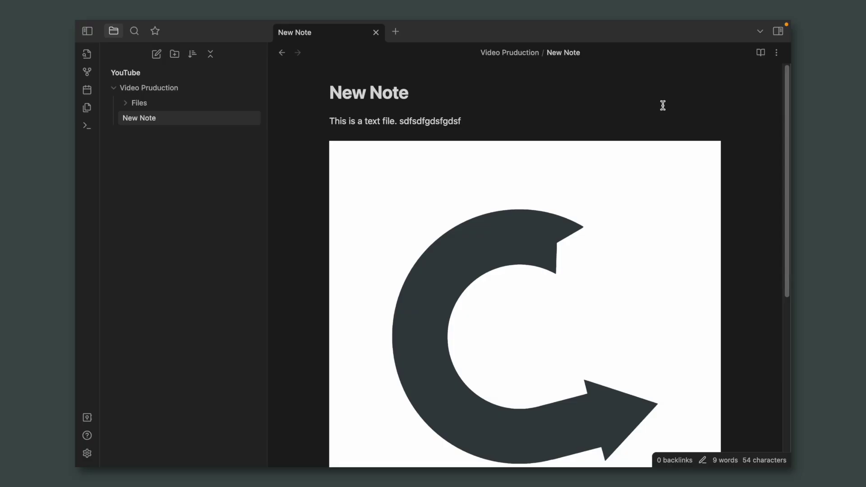
click(761, 53)
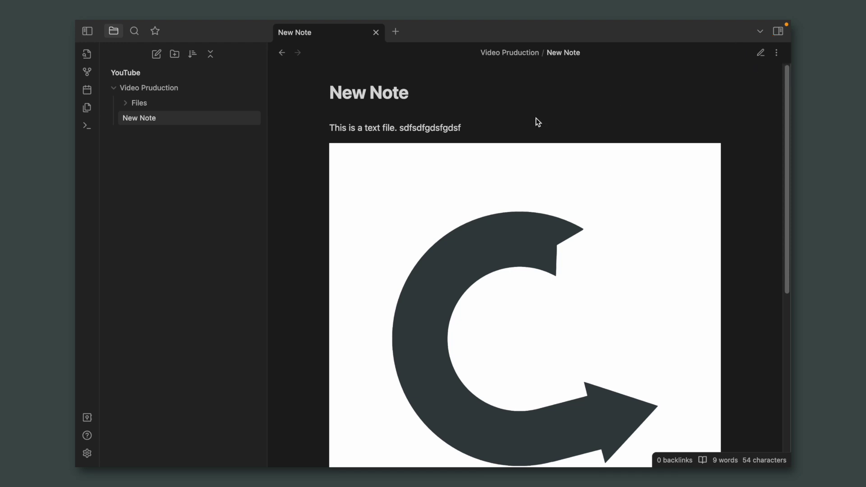
Step: Delete the test characters 'sdfsdfgdsfgdsf' from the note in editing view
click(760, 52)
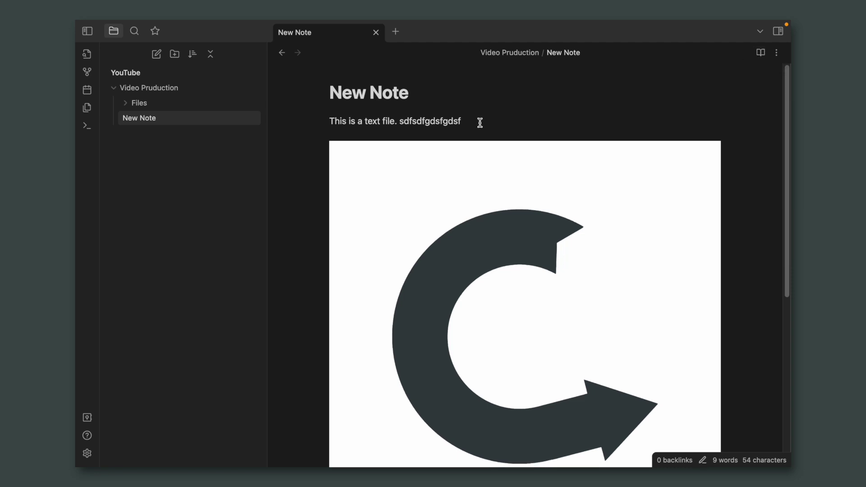
drag(477, 121, 399, 124)
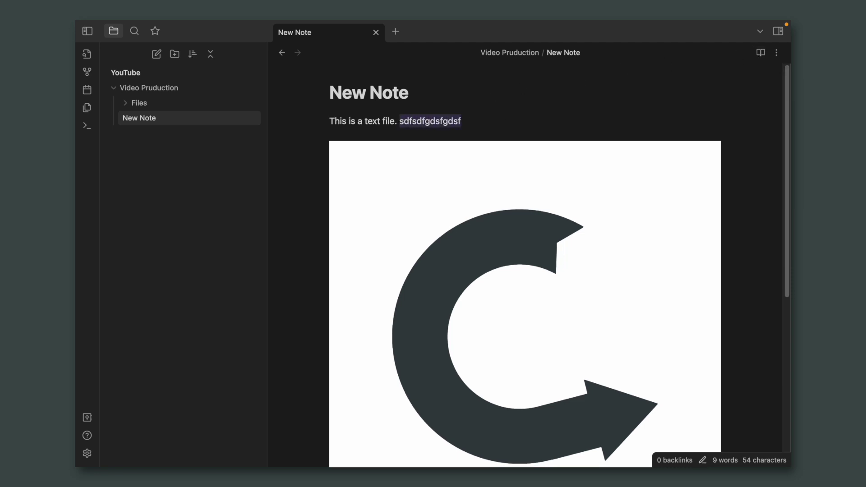
key(BackSpace)
key(BackSpace)
Step: Make the word 'text' bold by wrapping it in ** markers
click(367, 121)
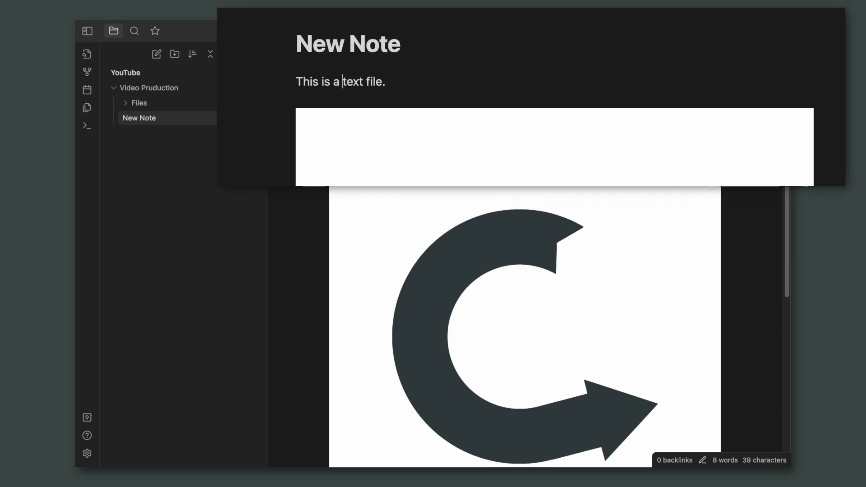
text(**)
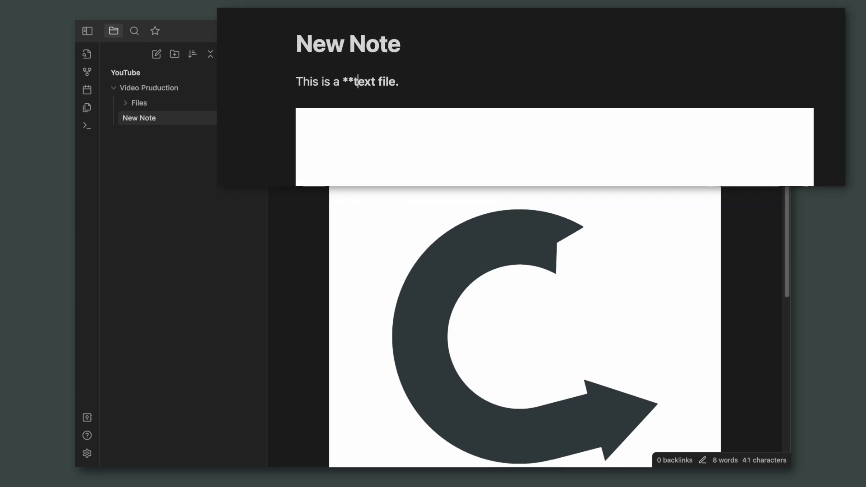
click(375, 81)
text(**)
click(436, 77)
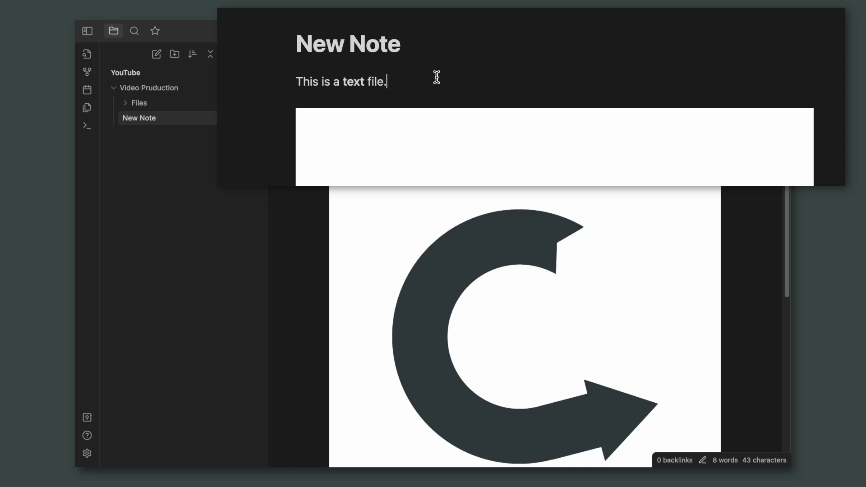
Step: Italicise the word 'file' by wrapping it in * markers
click(366, 83)
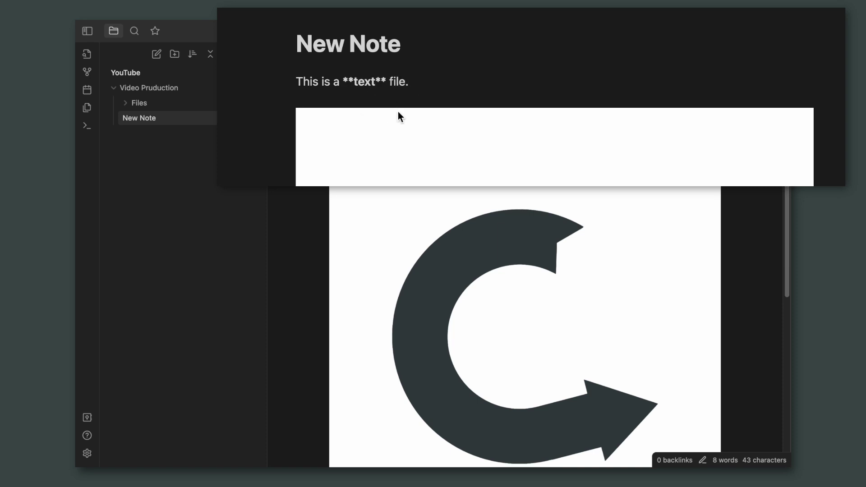
key(Right)
key(Right)
key(Right)
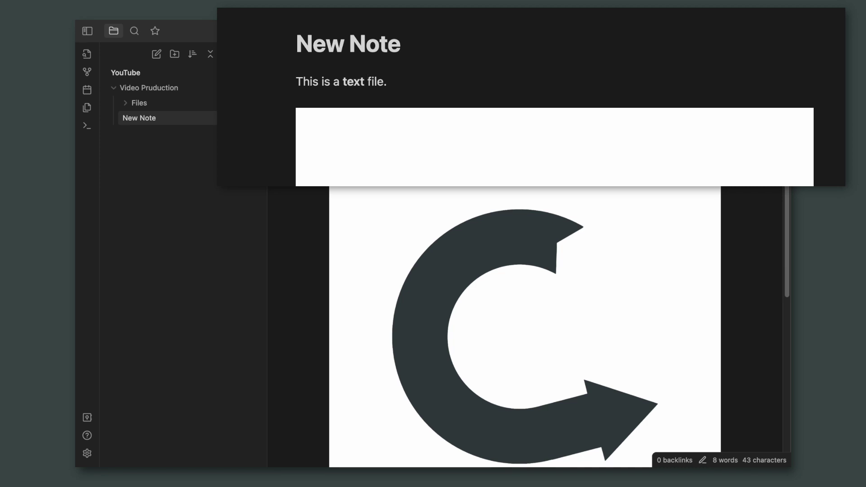
text(*file*)
click(421, 80)
Step: Turn the line into a '- ' bullet and remove the bold markers around 'text'
click(296, 81)
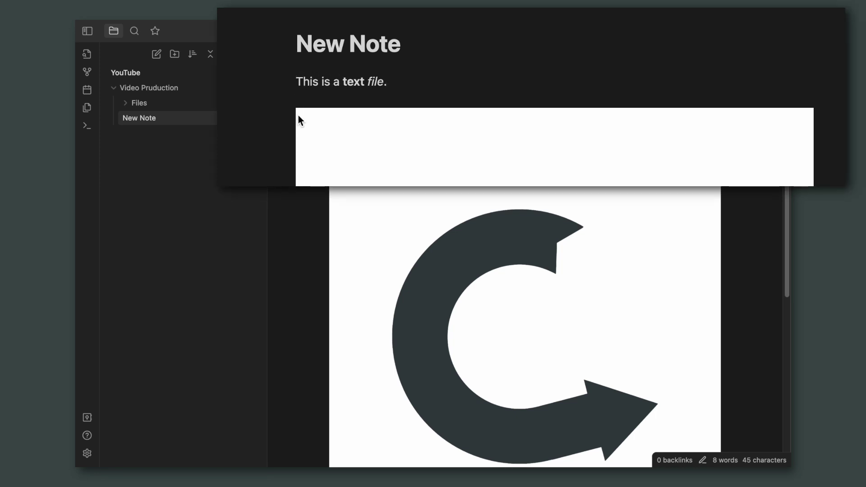
text(-)
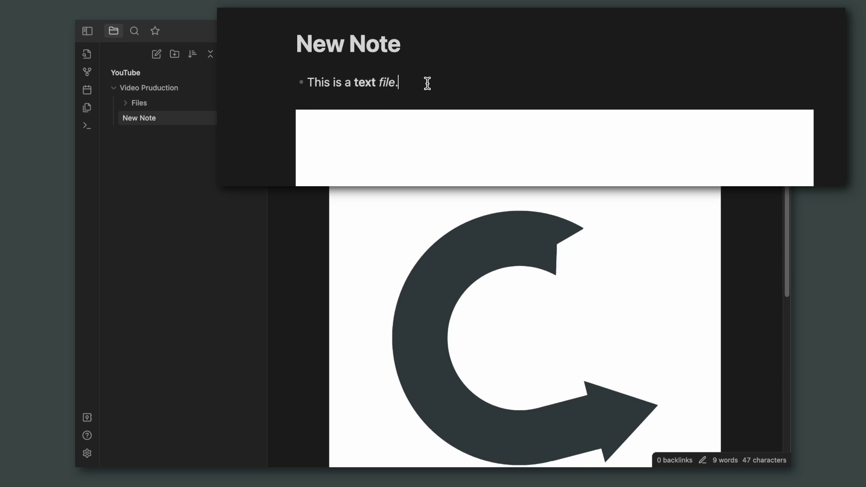
click(363, 83)
key(BackSpace)
key(BackSpace)
key(Right)
key(Right)
key(Right)
key(Right)
key(shift+Right)
key(shift+Right)
key(BackSpace)
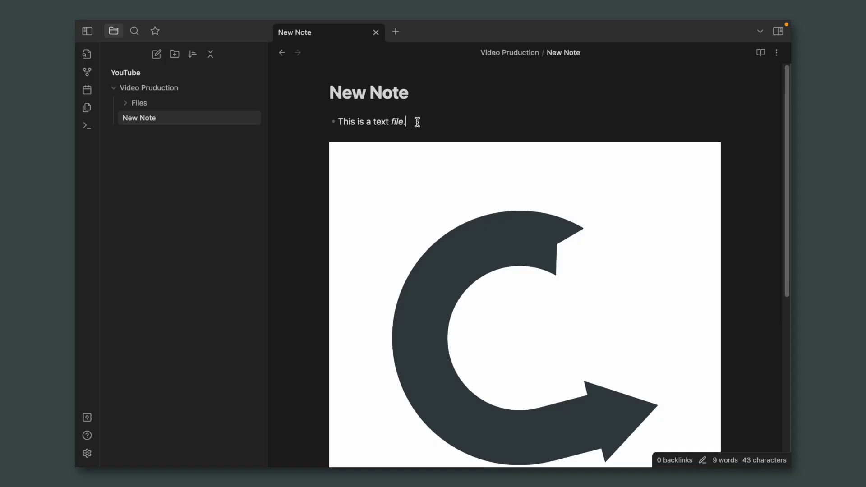
Step: Set the default editing mode to Source mode and view the note in reading view
click(87, 453)
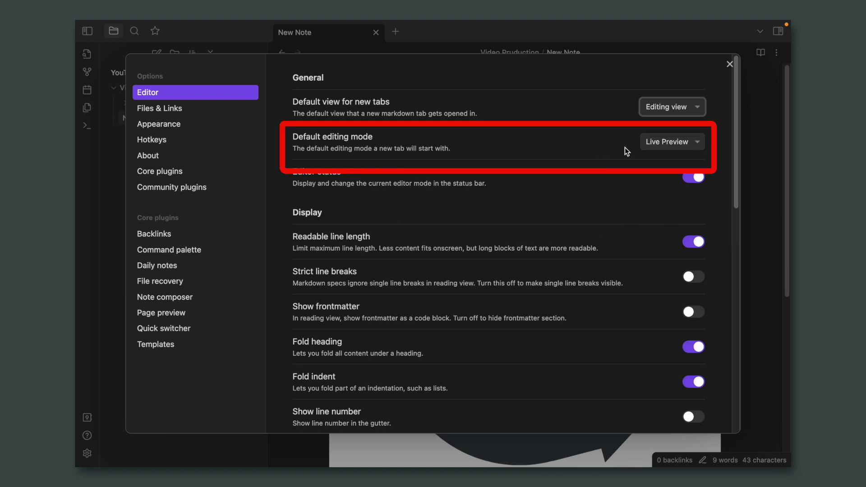
click(660, 143)
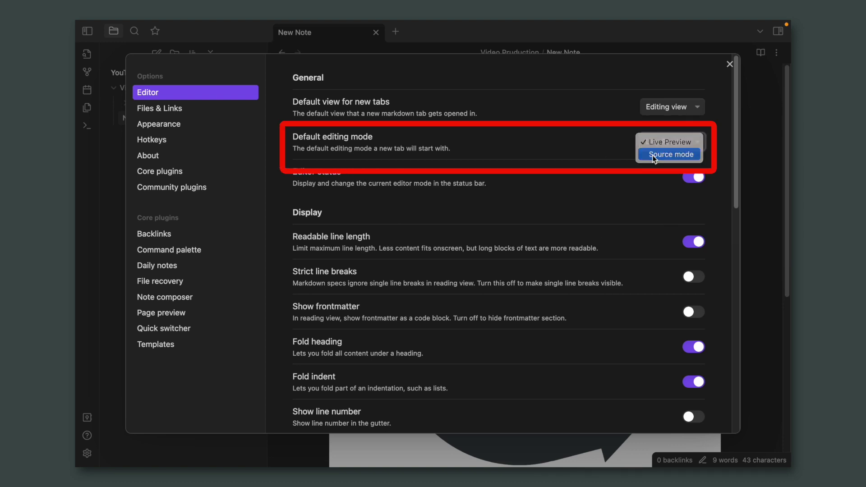
click(652, 155)
click(729, 66)
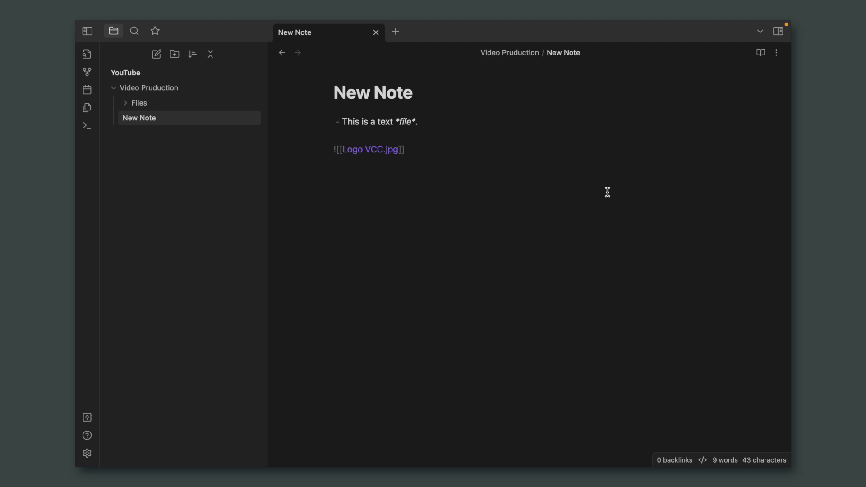
click(761, 52)
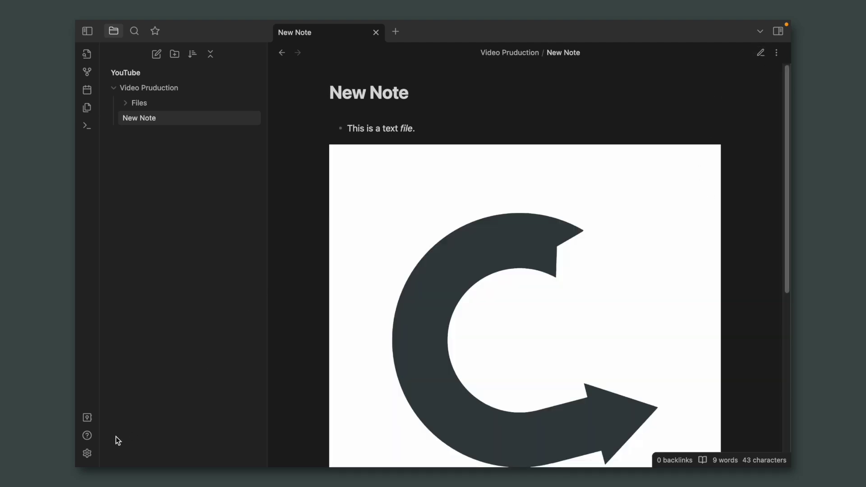
Step: Switch the default editing mode back to Live Preview
click(88, 453)
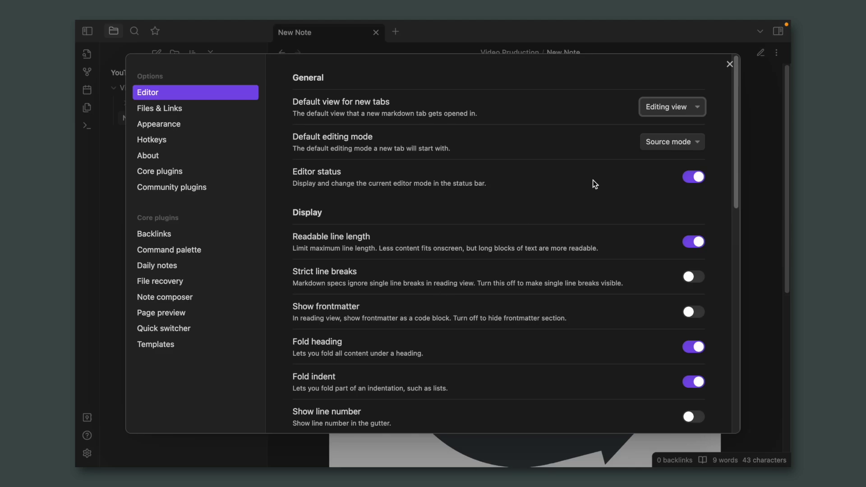
click(650, 147)
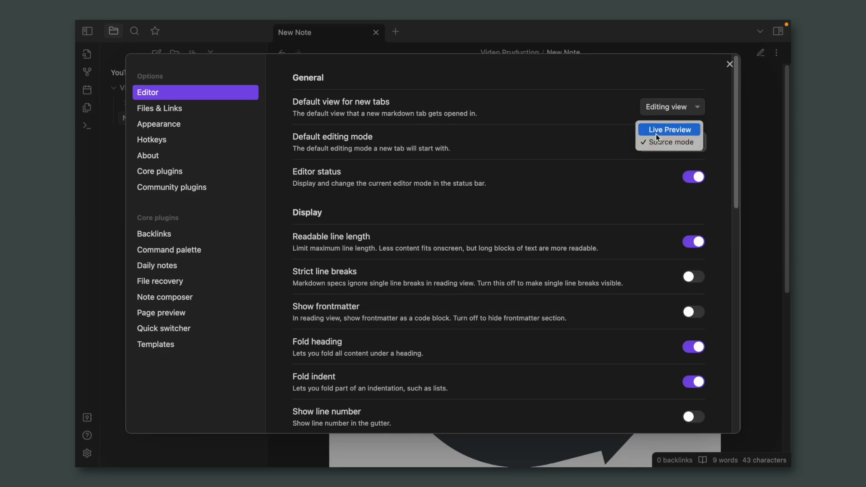
click(656, 136)
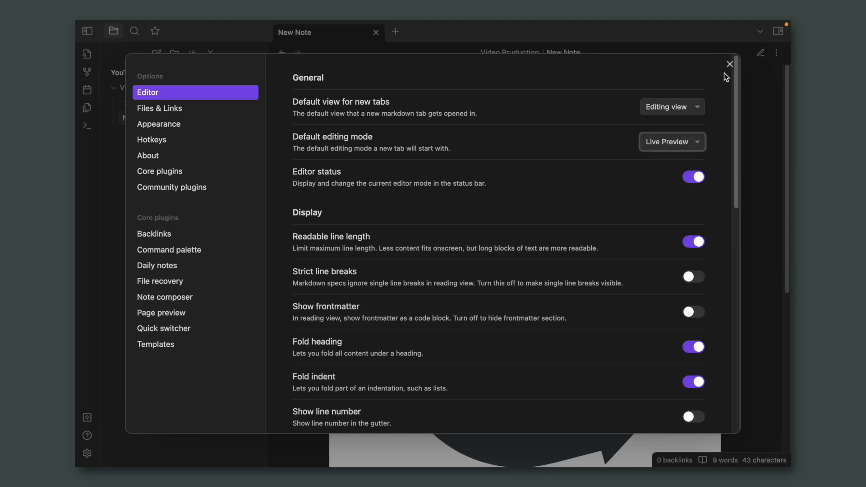